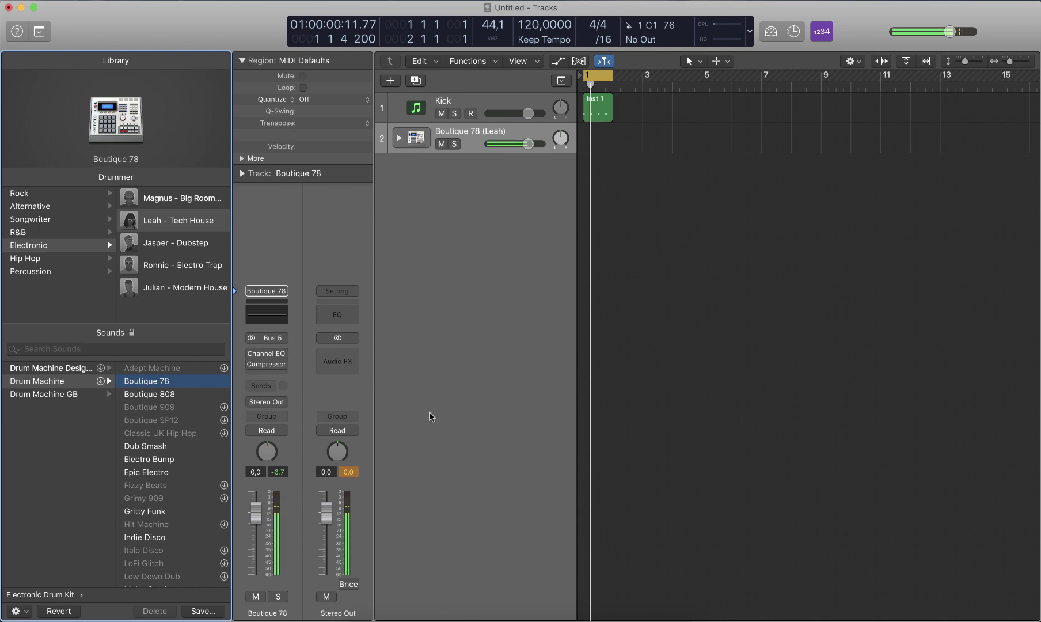
Audition the Boutique 808, Dub Smash and Gritty Funk kits on the drummer track and settle on Indie Disco
left_click(182, 394)
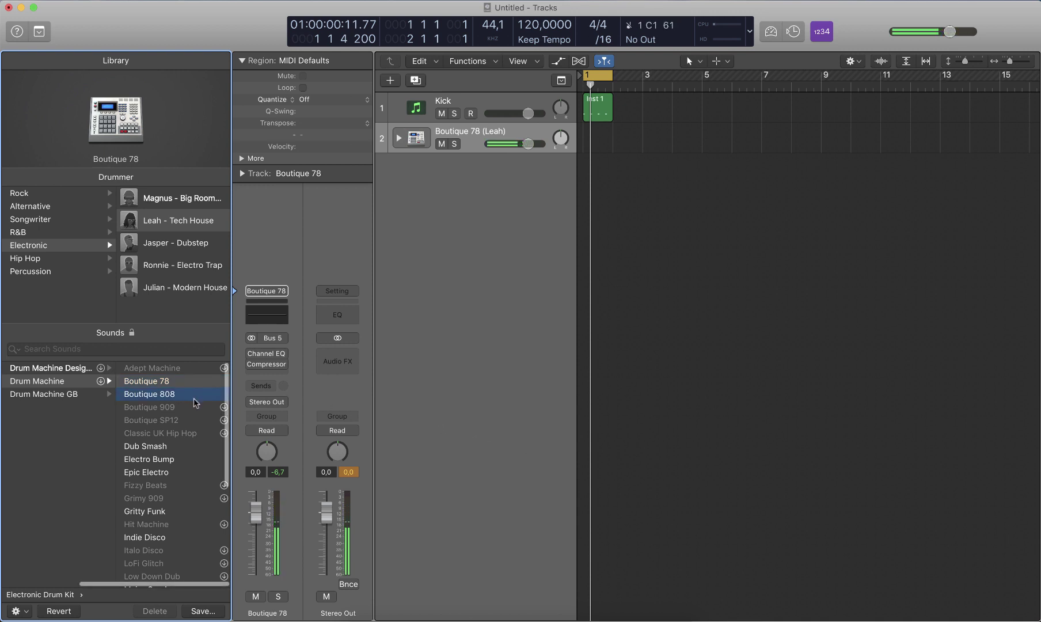
left_click(186, 447)
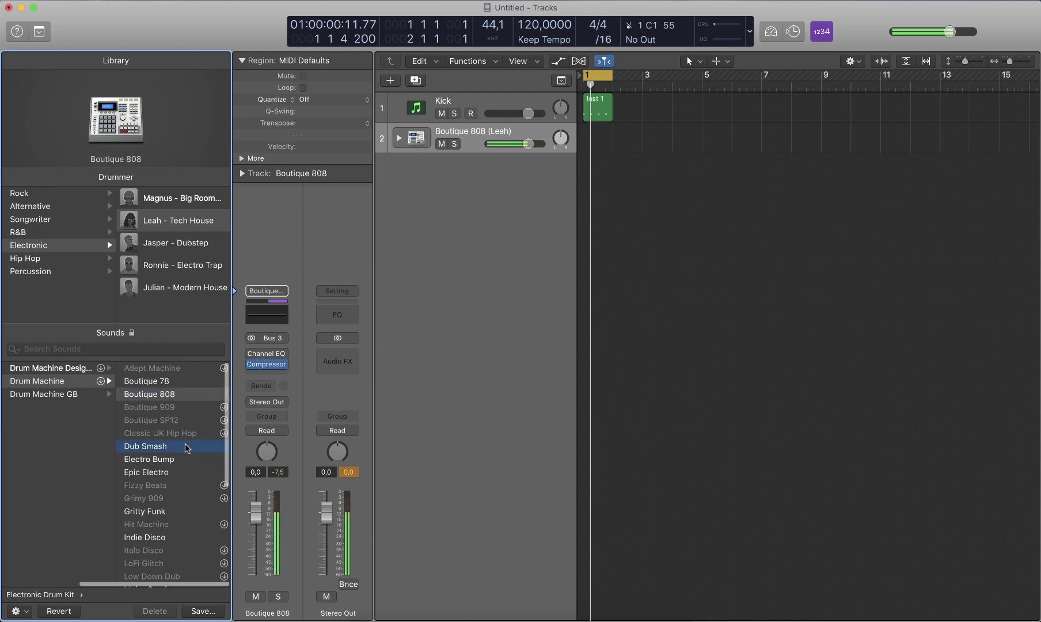
left_click(181, 512)
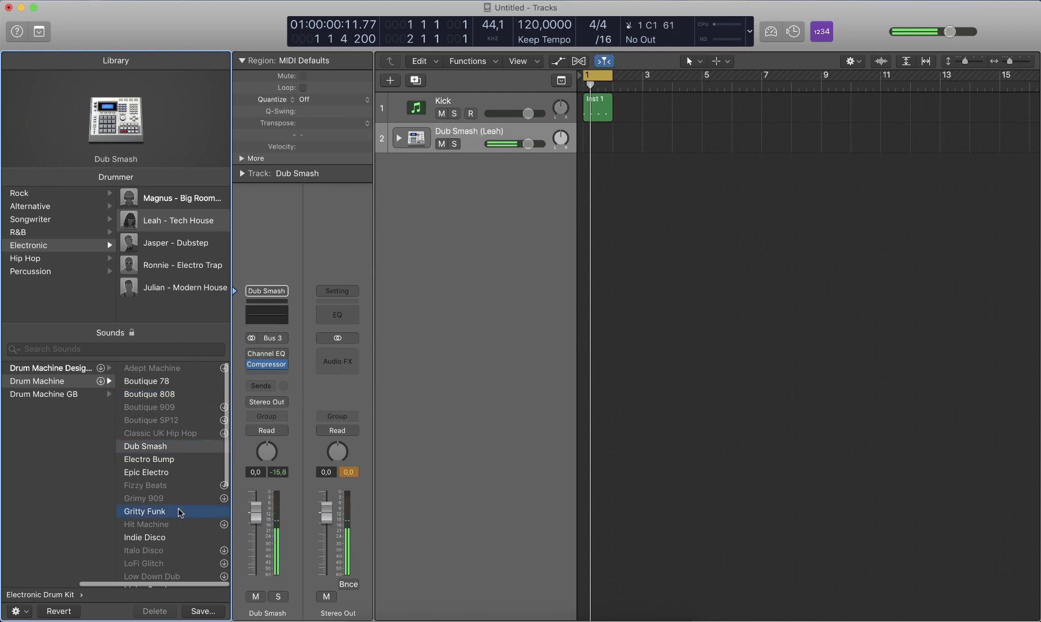
left_click(180, 538)
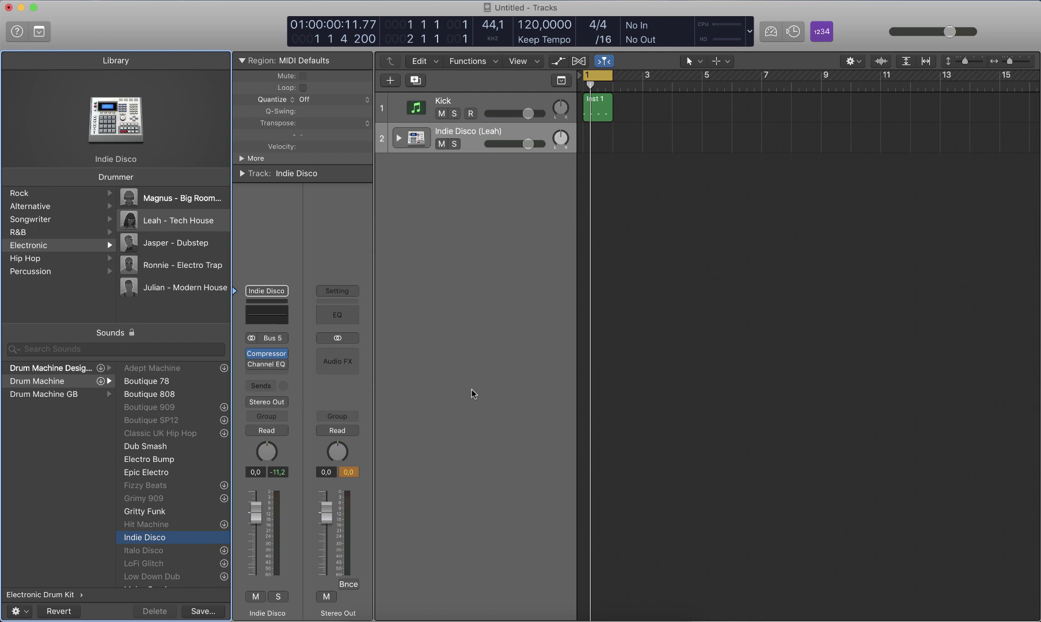
Open the Kick 2 instrument on the Kick track and play its pattern
left_click(493, 102)
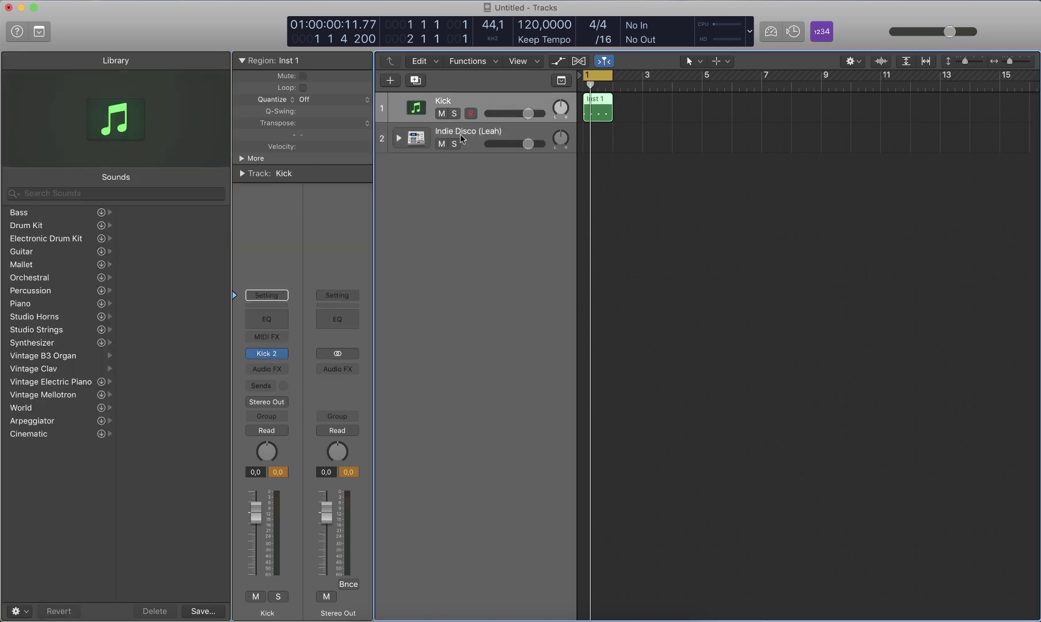
mouse_move(265, 355)
left_click(268, 355)
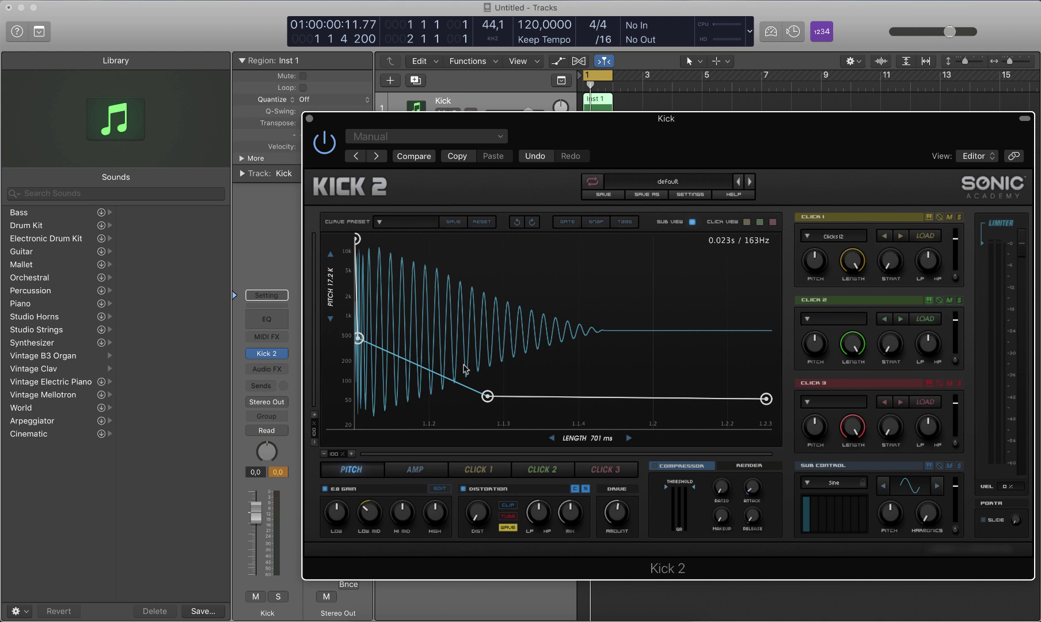
key("space")
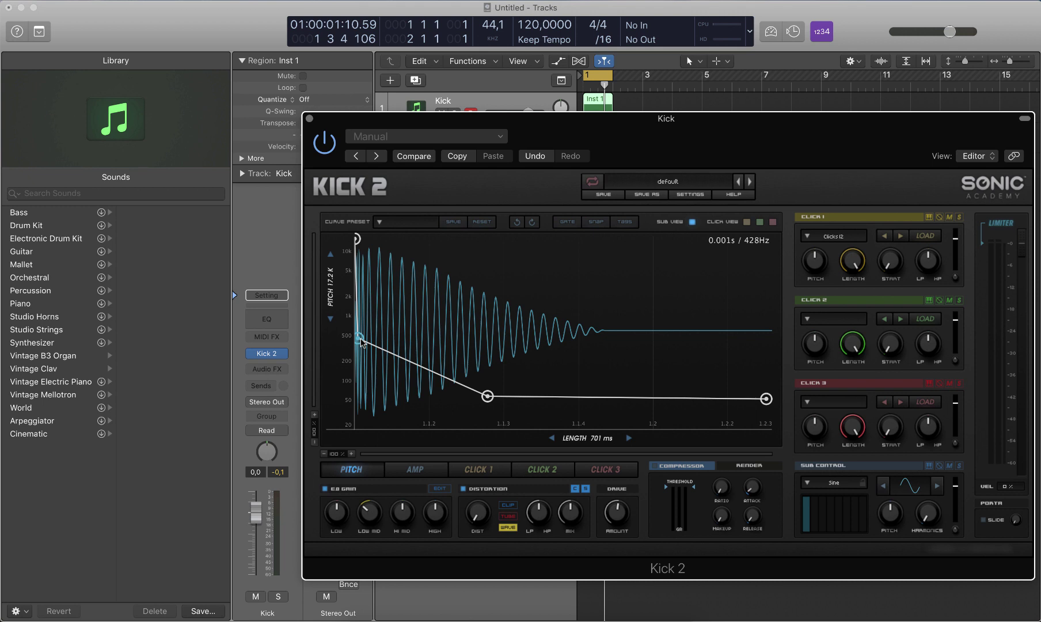
During playback, move the pitch envelope's second node later and slightly lower, and bow the segment after it upward
key("space")
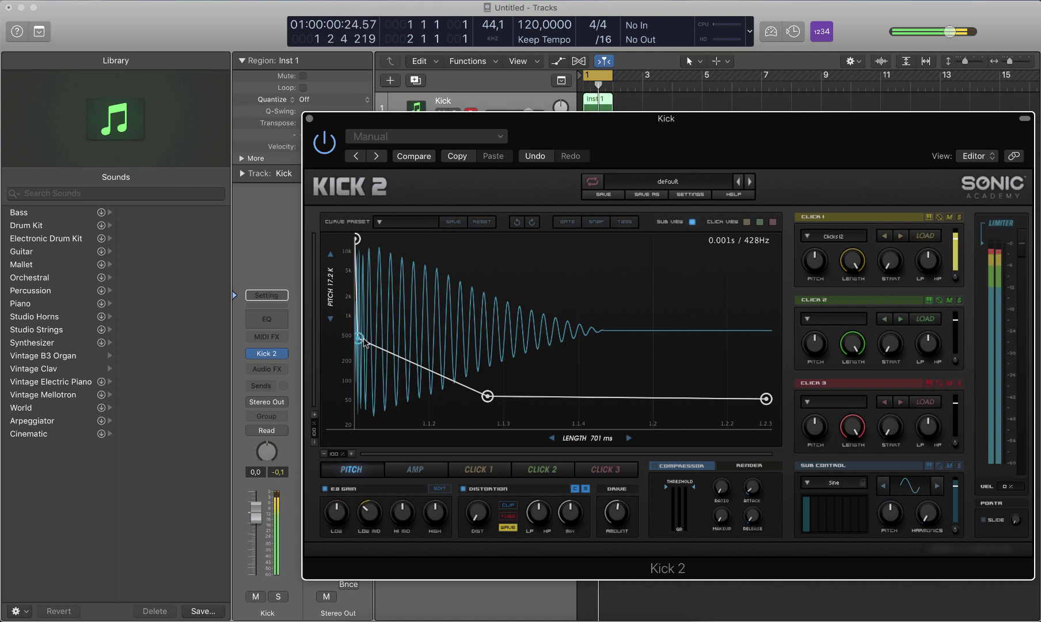
left_click_drag(361, 342, 401, 353)
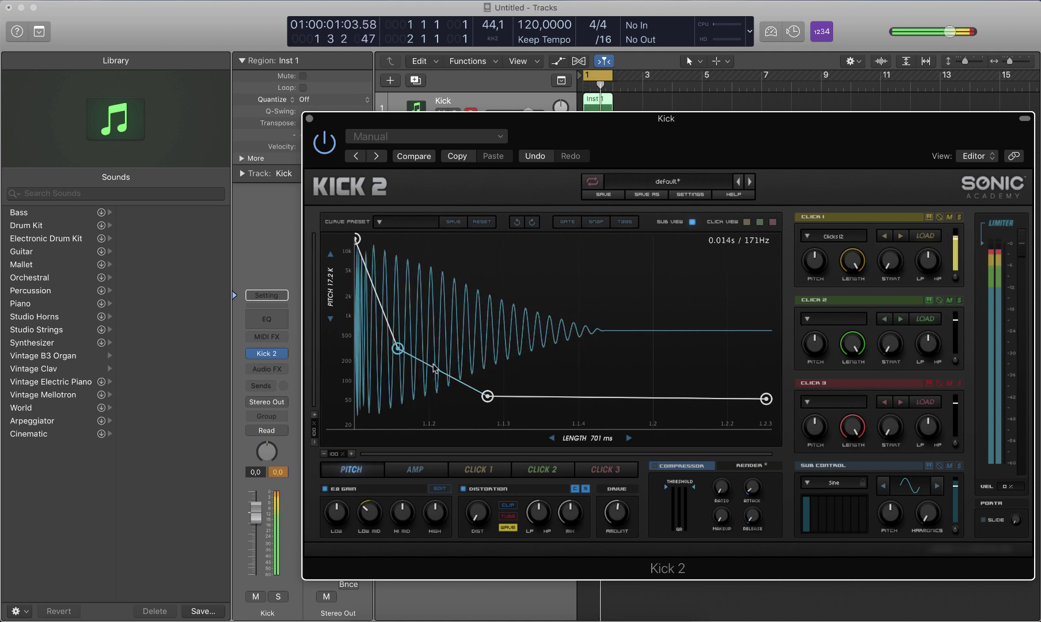
left_click_drag(446, 364, 474, 361)
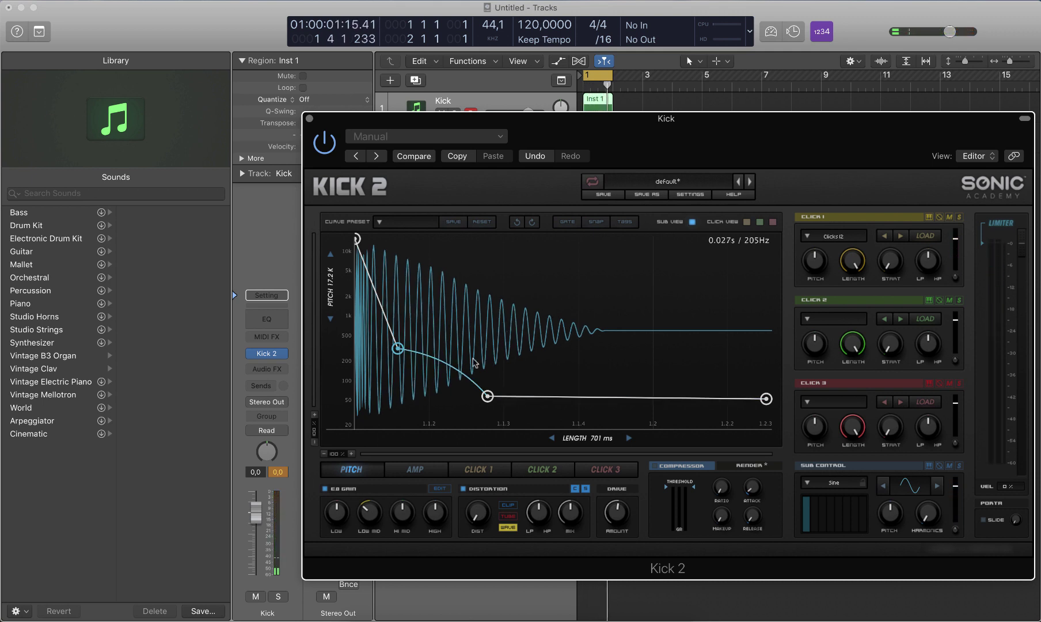
Bring up the amp envelope, place its opening peak at 0.000 s and level 1.00, and audition the kick
left_click(428, 468)
left_click_drag(384, 239, 355, 235)
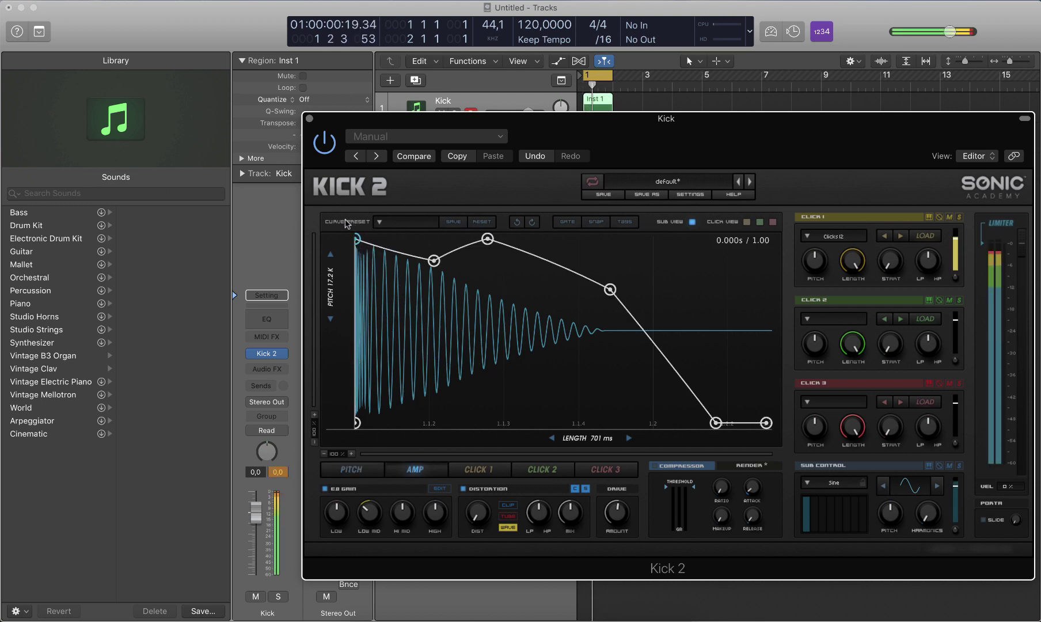
key("space")
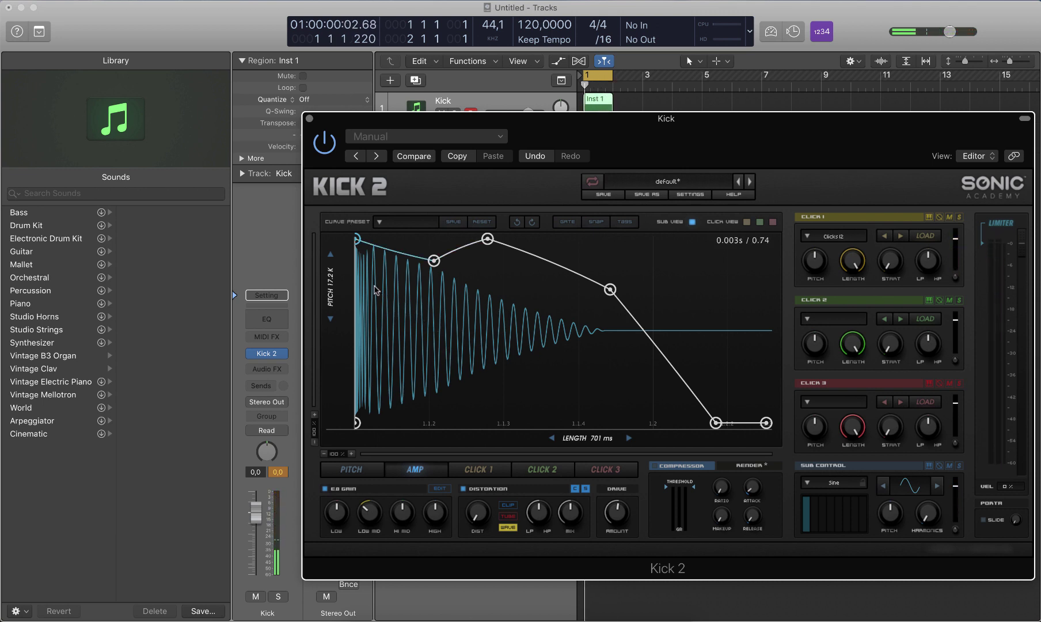
key("space")
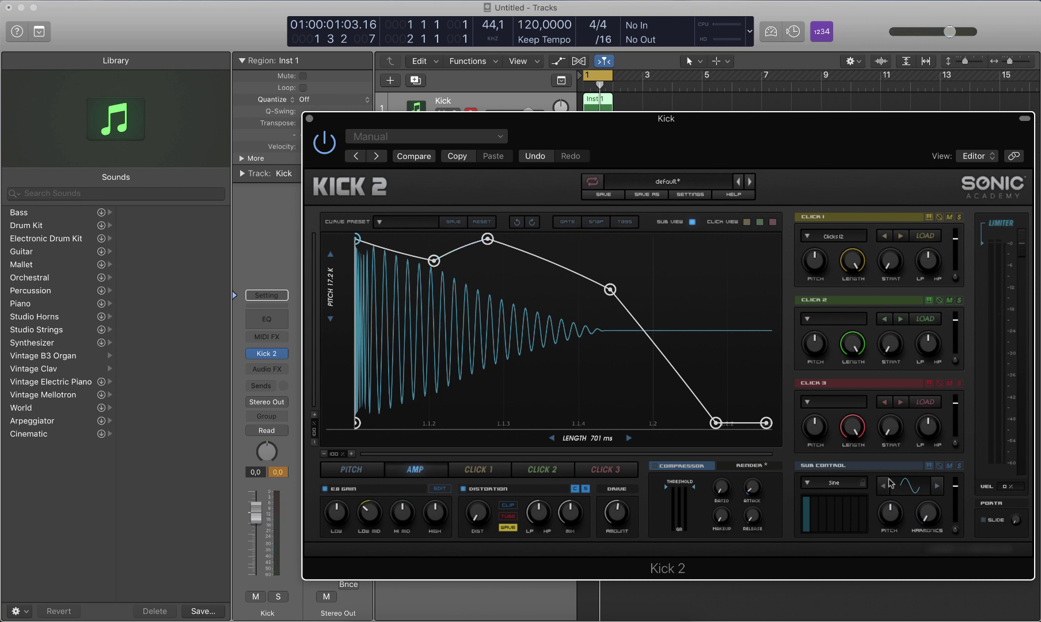
Switch on the first option in the Sub Control header and raise the distortion amount
left_click(928, 466)
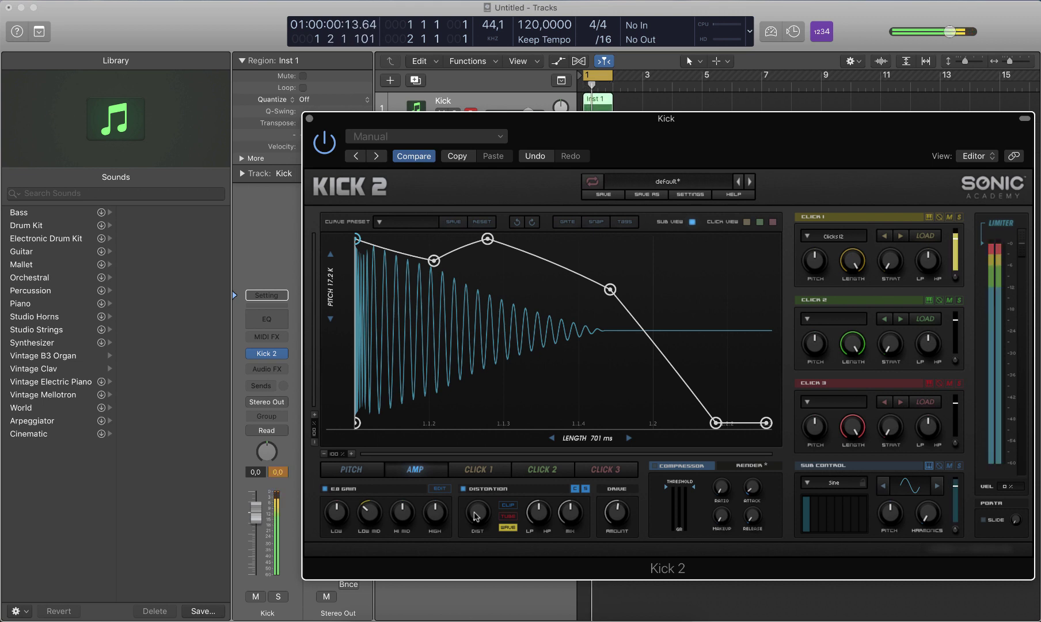
left_click_drag(476, 516, 476, 462)
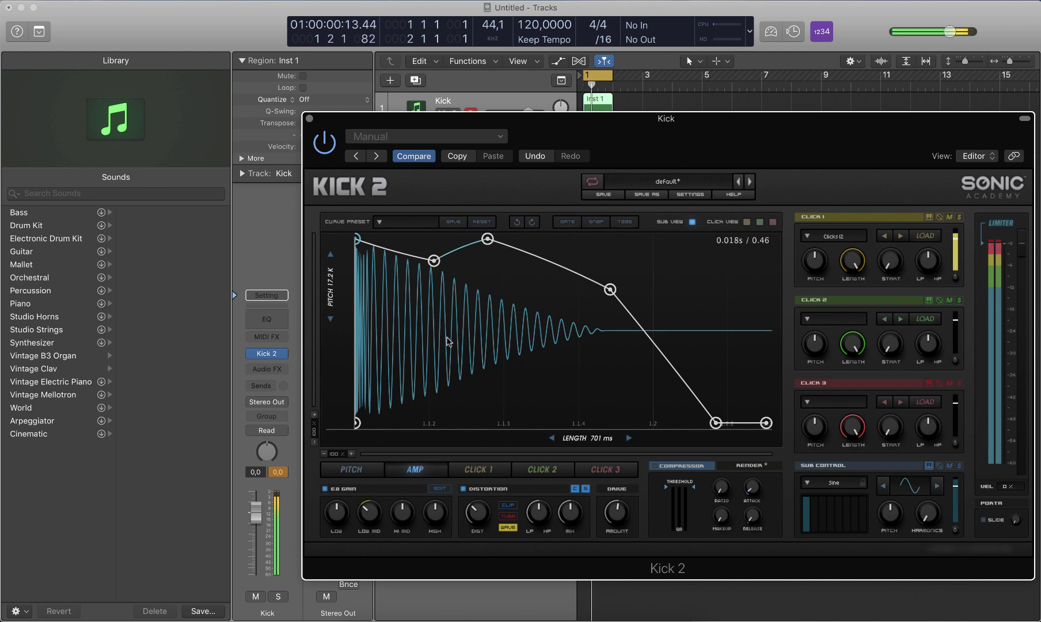
Lower the three amp envelope nodes after the peak to reduce the kick's body, and raise the distortion amount a bit further
left_click_drag(434, 262, 420, 388)
left_click_drag(488, 239, 490, 336)
left_click_drag(602, 295, 609, 372)
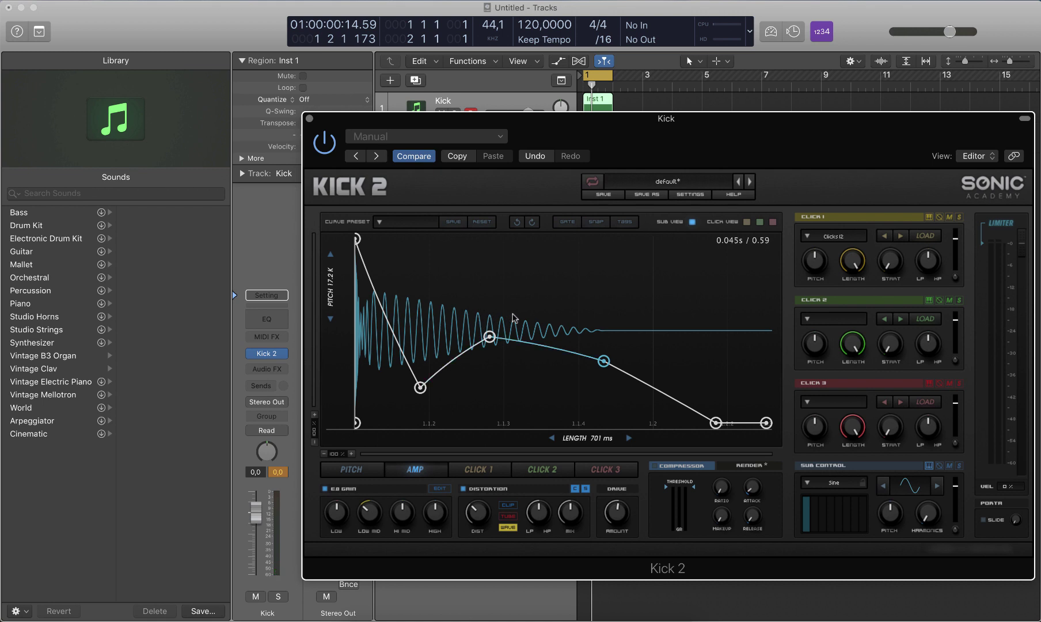
left_click_drag(477, 509, 481, 498)
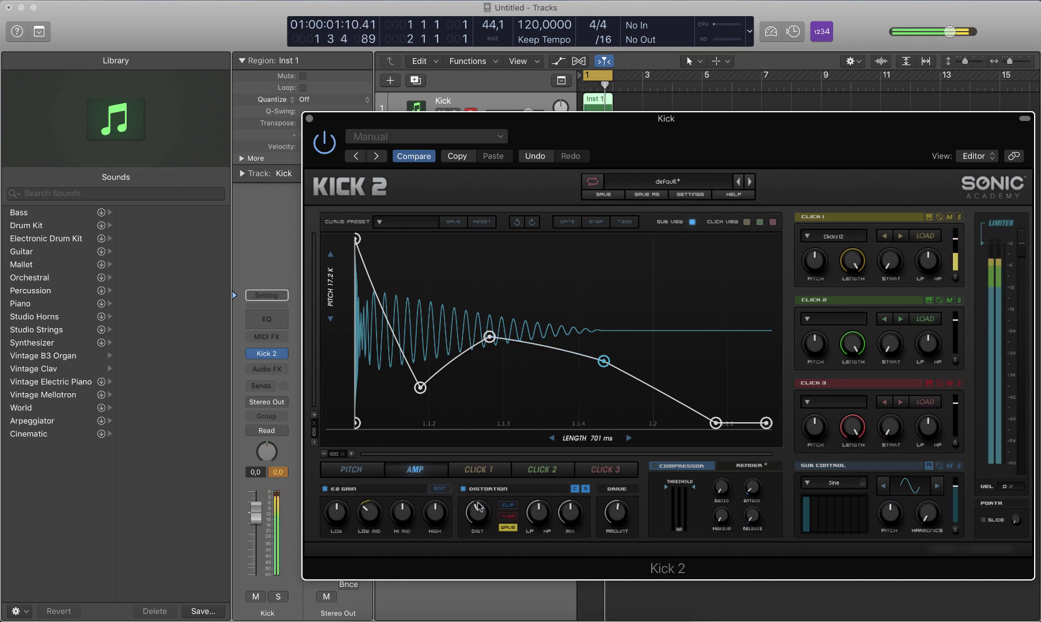
left_click_drag(420, 387, 420, 373)
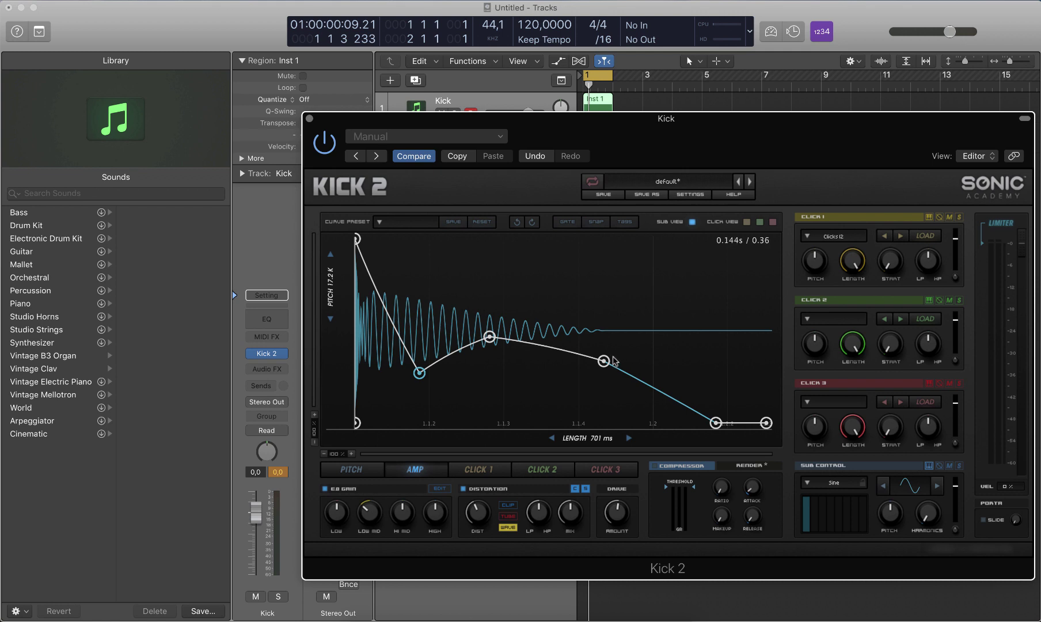
Drop the third amp envelope node after the peak to zero and bow the segment leading to it inward
key("space")
left_click_drag(607, 365, 586, 431)
left_click_drag(536, 379, 505, 456)
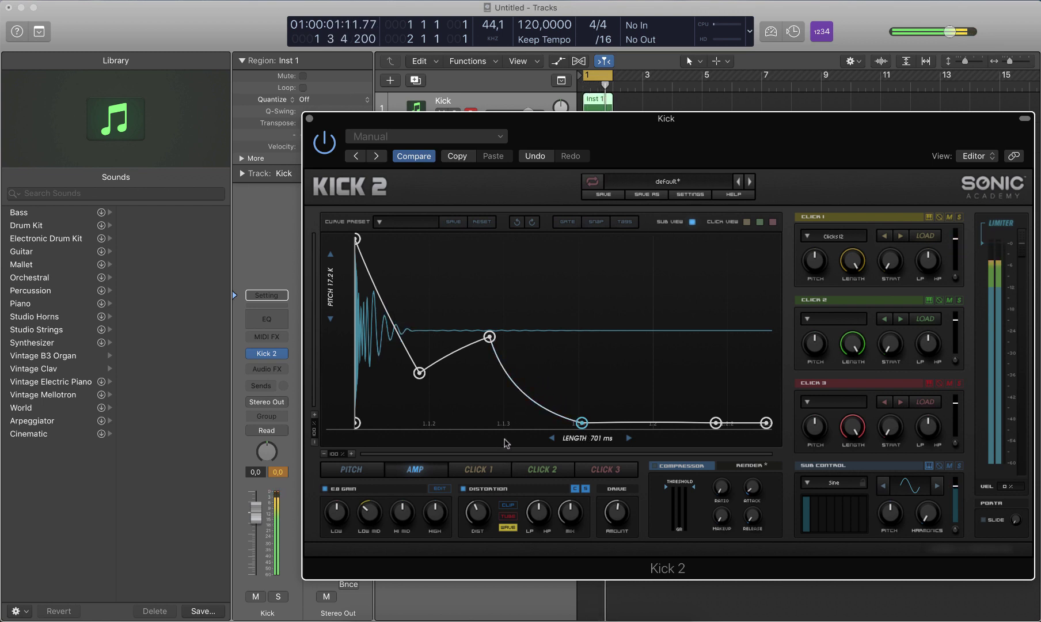
Reshape the amp envelope into a steadily falling decay, with the second node after the peak at about 0.043 s and level 0.26
left_click_drag(490, 338, 482, 369)
left_click_drag(420, 373, 430, 348)
left_click_drag(583, 423, 607, 423)
left_click_drag(483, 369, 506, 373)
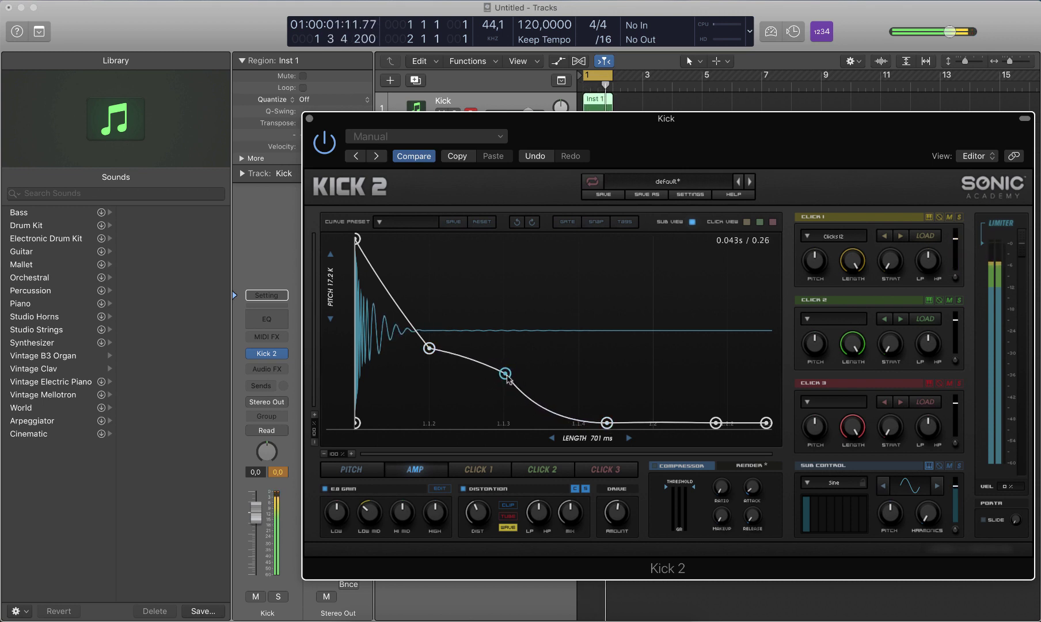
Lower the final node of the pitch envelope and play the kick pattern
left_click(361, 469)
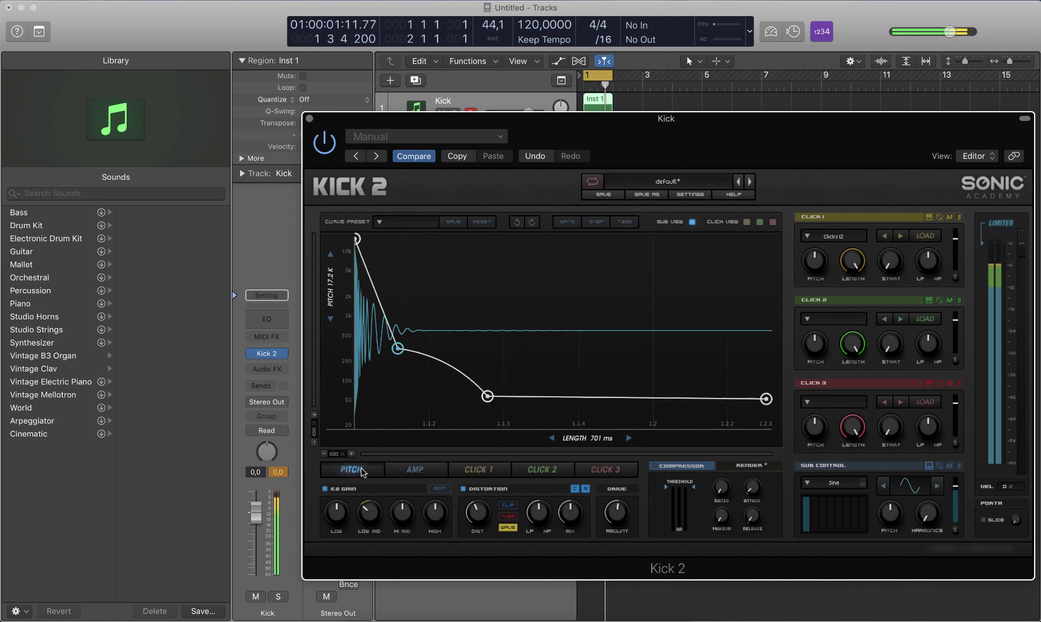
left_click_drag(766, 399, 766, 410)
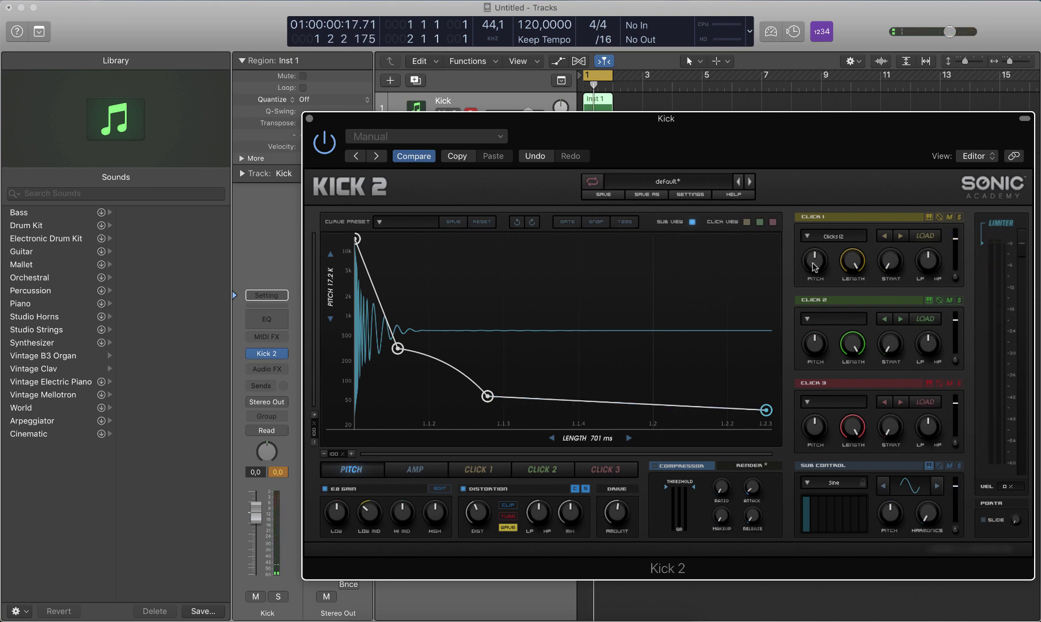
key("space")
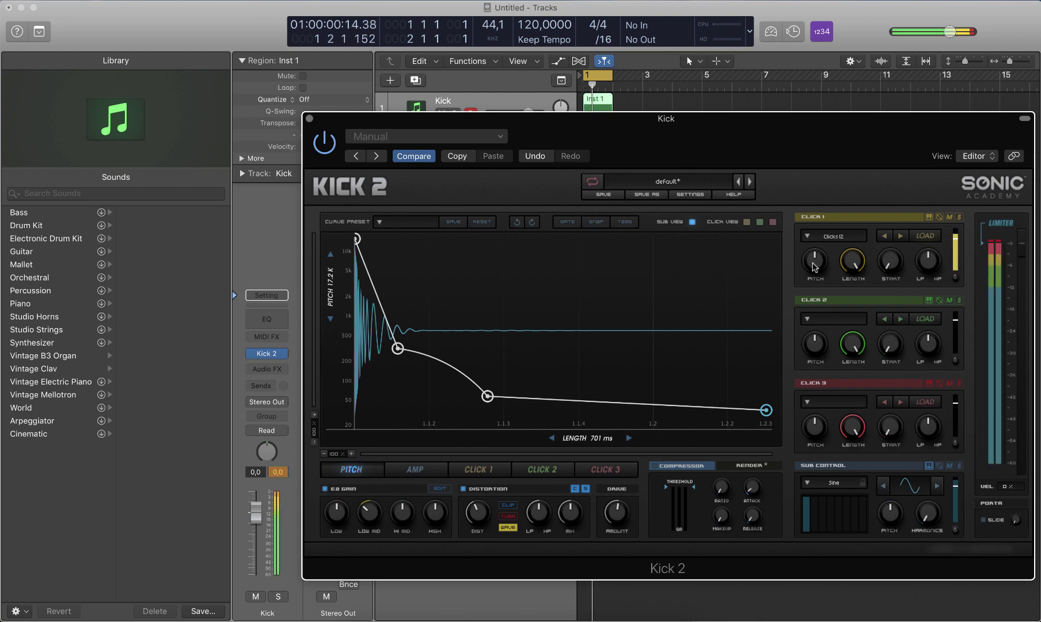
Raise the pitch of Click 1 and shorten the kick's overall length to 546 ms
mouse_move(815, 266)
left_click_drag(815, 264, 813, 222)
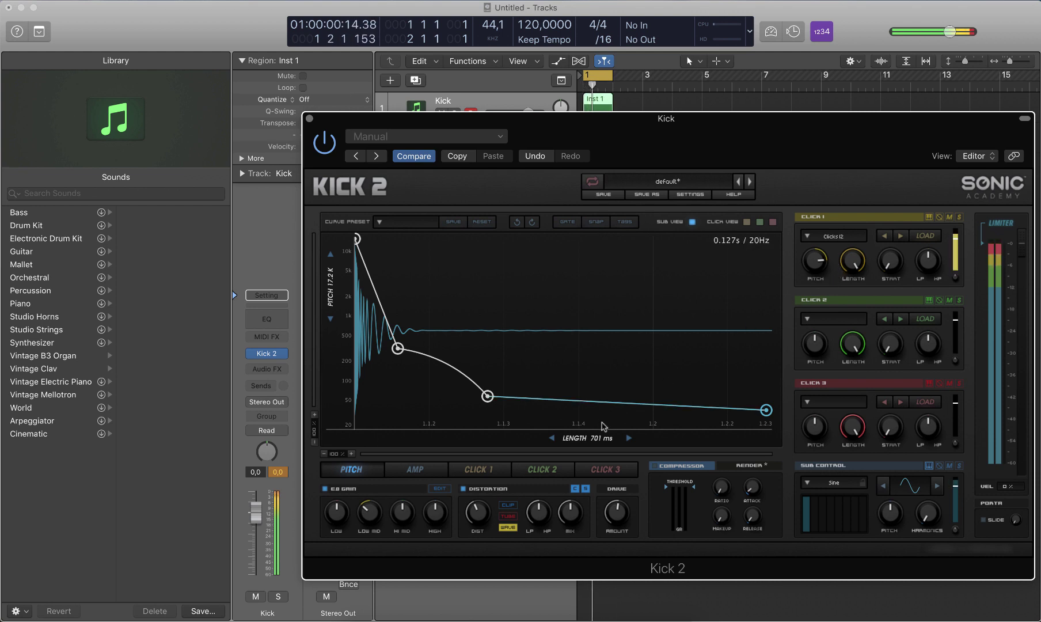
mouse_move(586, 441)
left_mouse_down()
mouse_move(587, 461)
mouse_move(586, 449)
left_mouse_up()
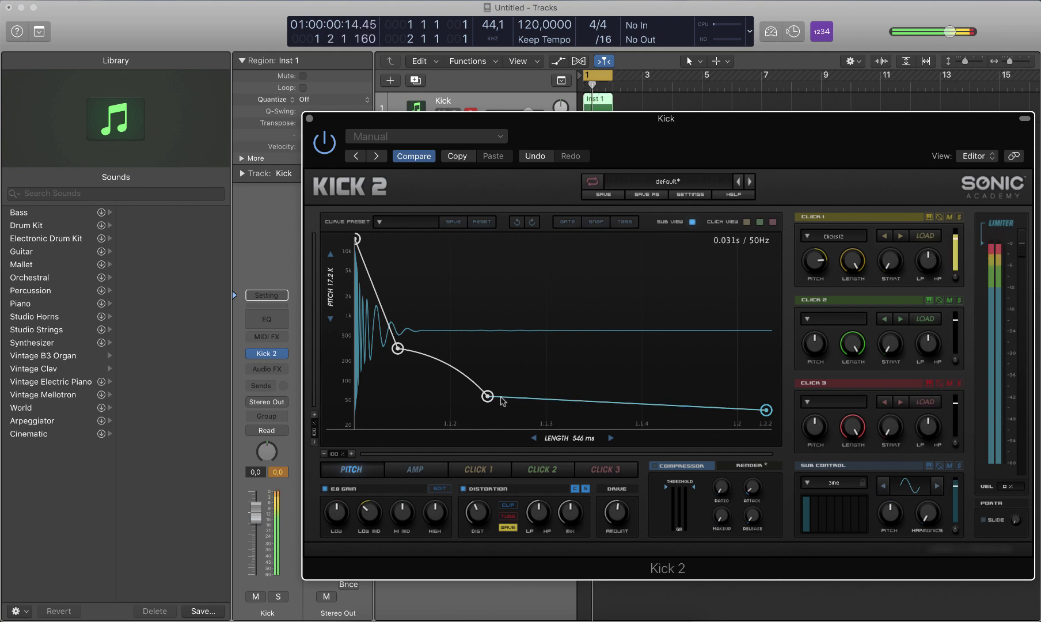
Stretch the amp envelope's decay by moving its middle nodes later, with the second after the peak at about 0.051 s and level 0.36
left_click(415, 469)
mouse_move(513, 378)
left_mouse_down()
mouse_move(500, 371)
mouse_move(522, 367)
left_mouse_up()
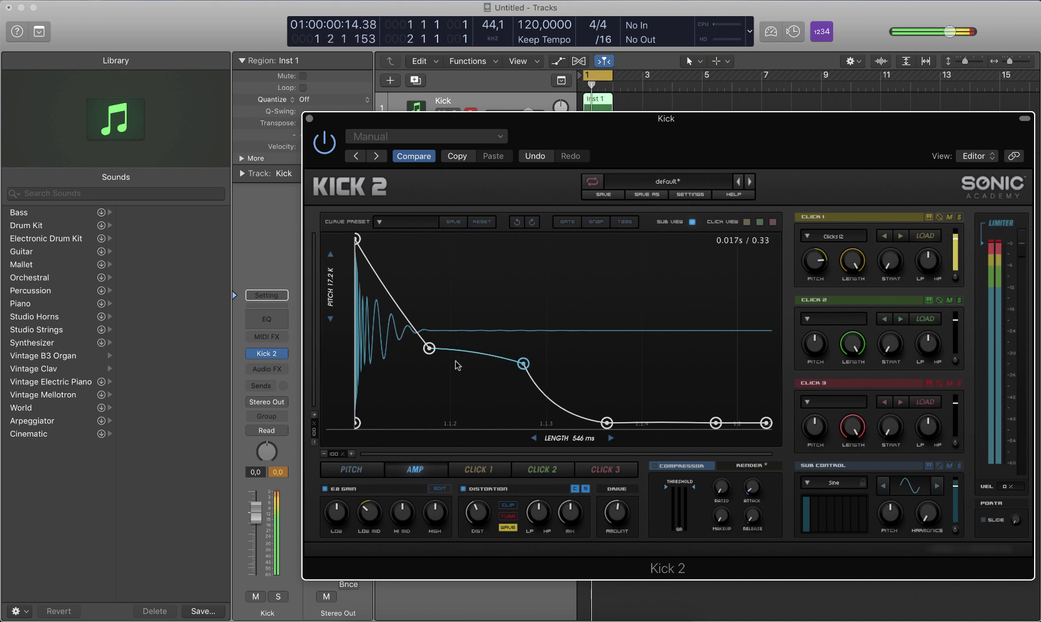
left_click_drag(429, 348, 443, 333)
left_click_drag(607, 423, 668, 423)
left_click_drag(523, 364, 546, 360)
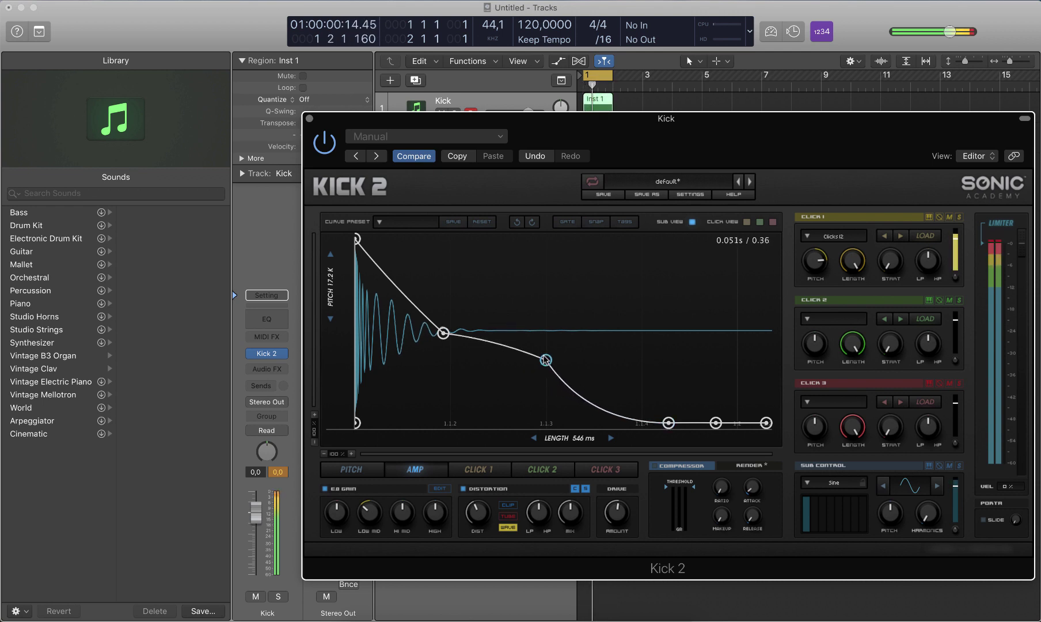